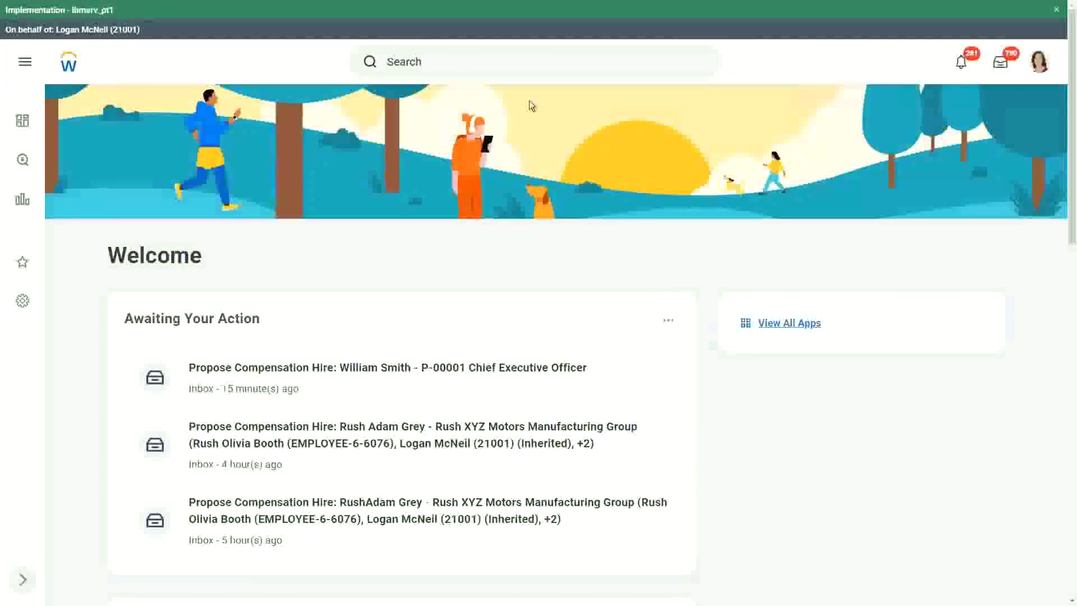
- Start a home page search for the Create Calculated Field task
left_click(442, 62)
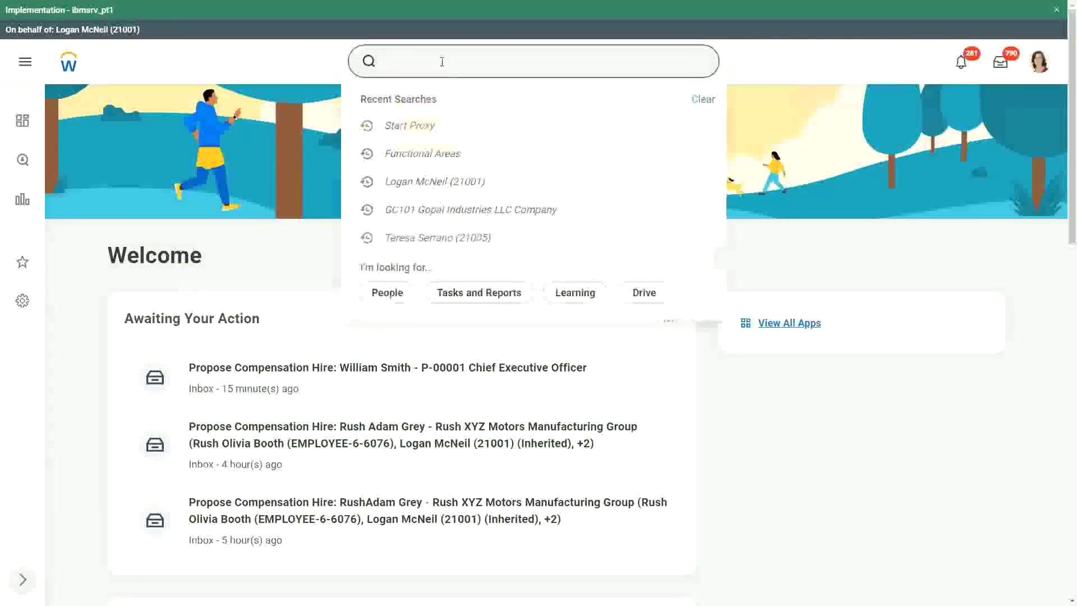
type("cre")
type(" calc field")
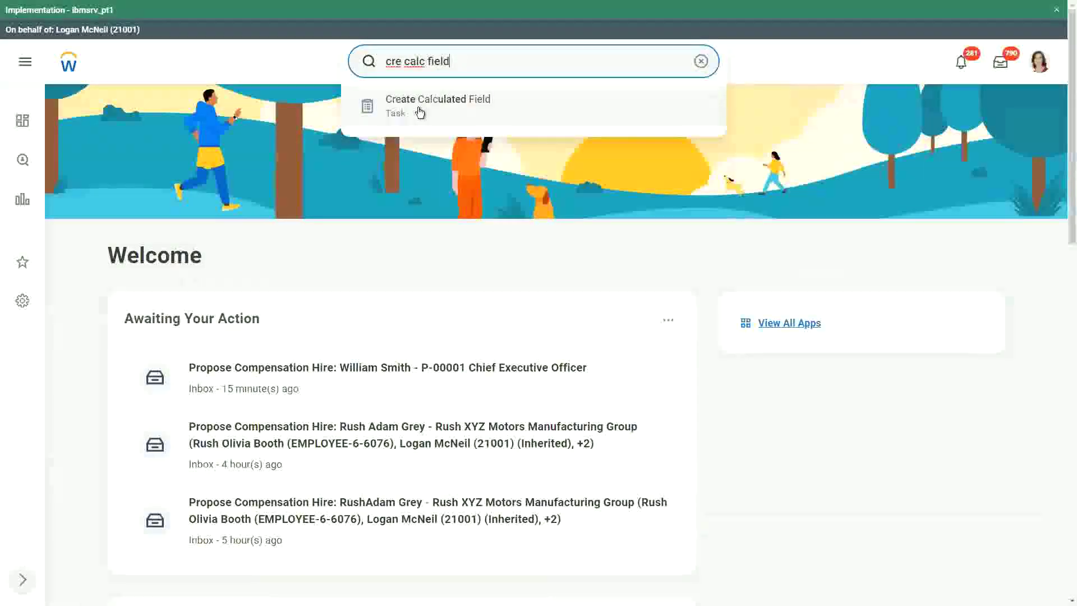
- Launch Create Calculated Field and name the field CF-WW-Eval Exp-Test
left_click(420, 112)
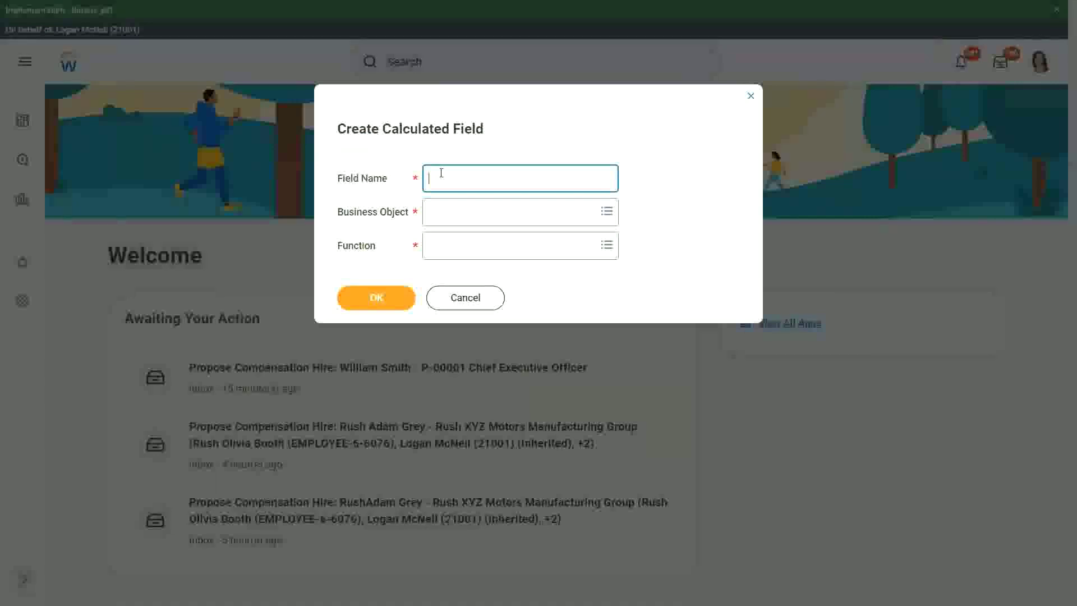
type("CF-WW-")
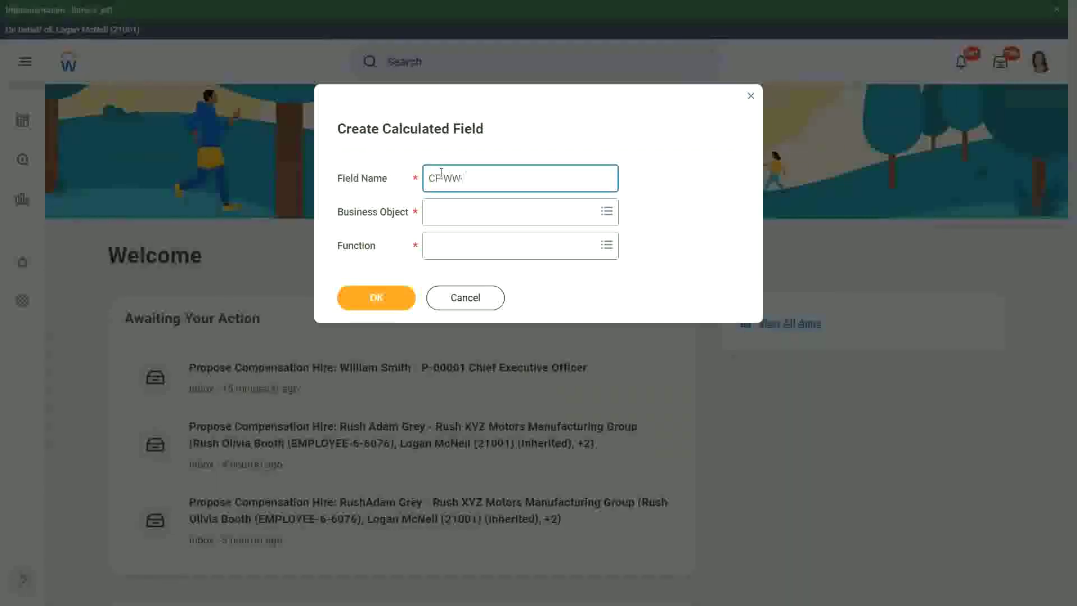
type("E")
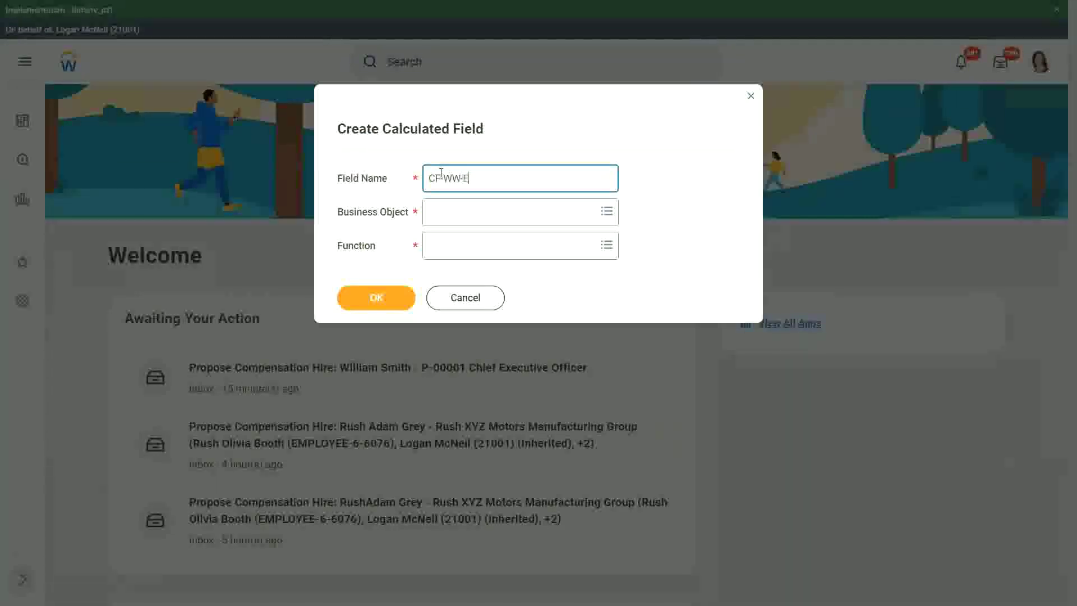
type("val Ex")
type("p")
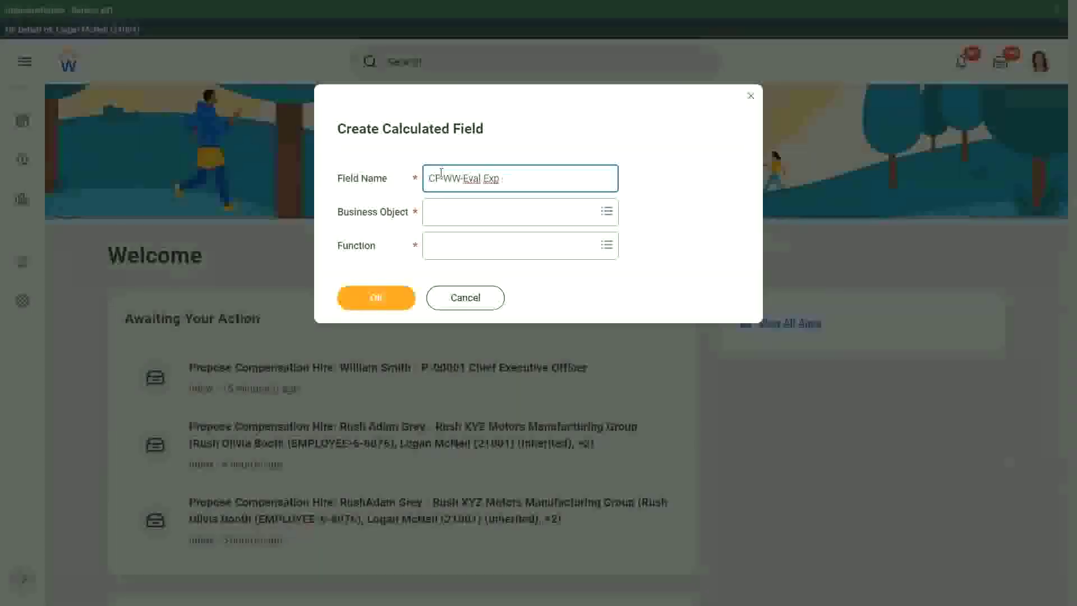
key("BackSpace")
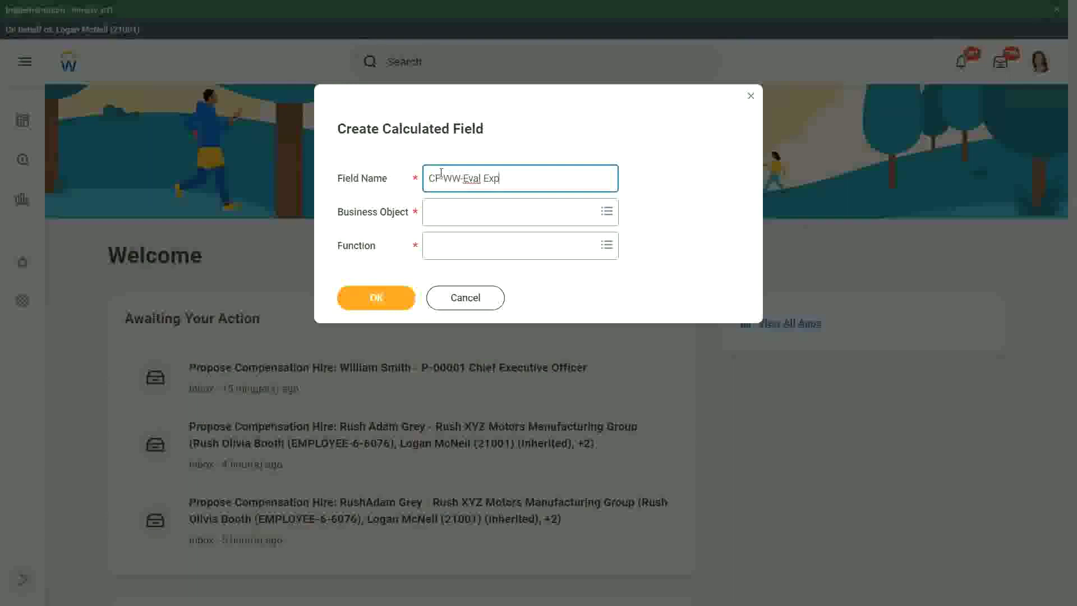
type("-")
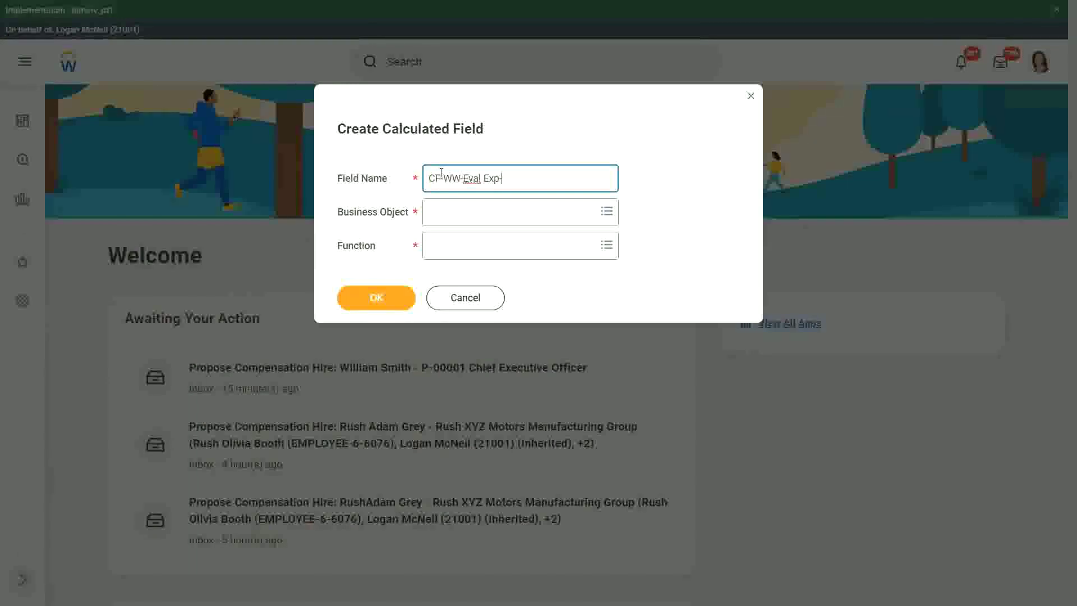
type("Test")
key("Tab")
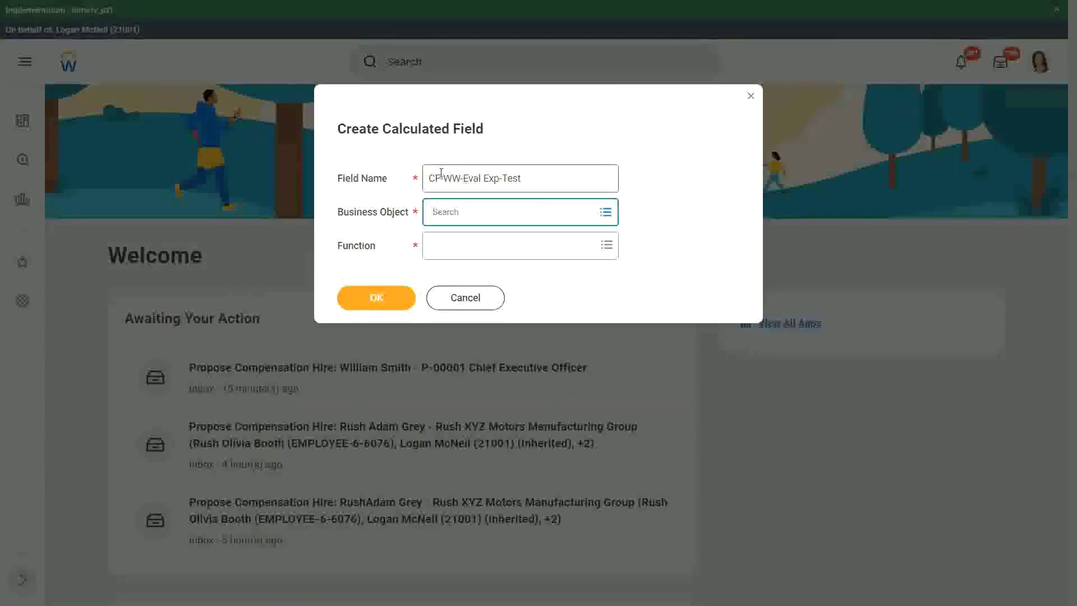
type("worker")
key("Return")
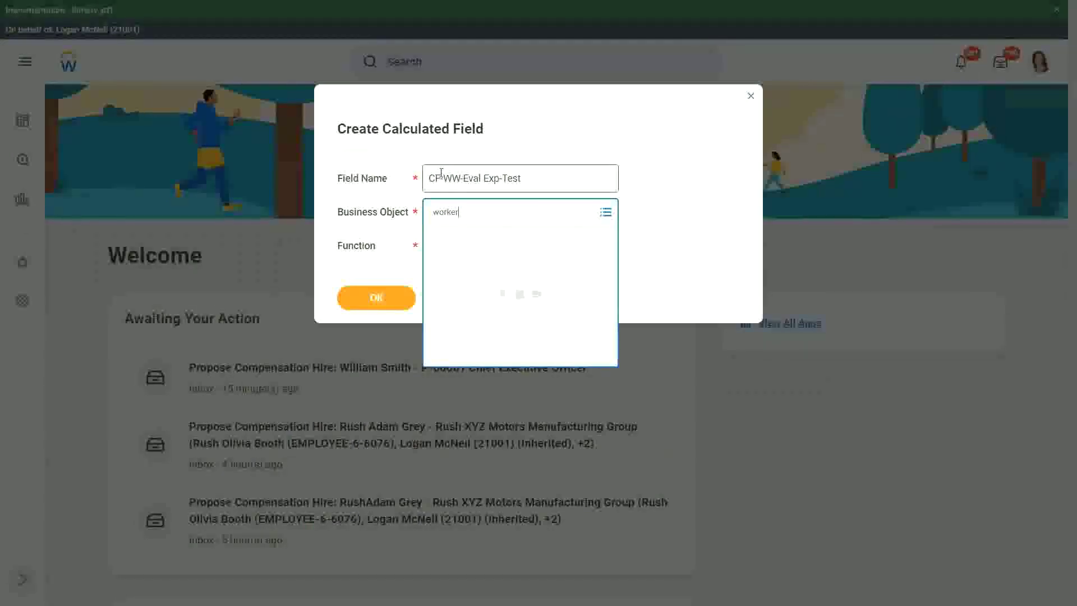
- Choose Worker as the business object and Evaluate Expression as the function
key("Return")
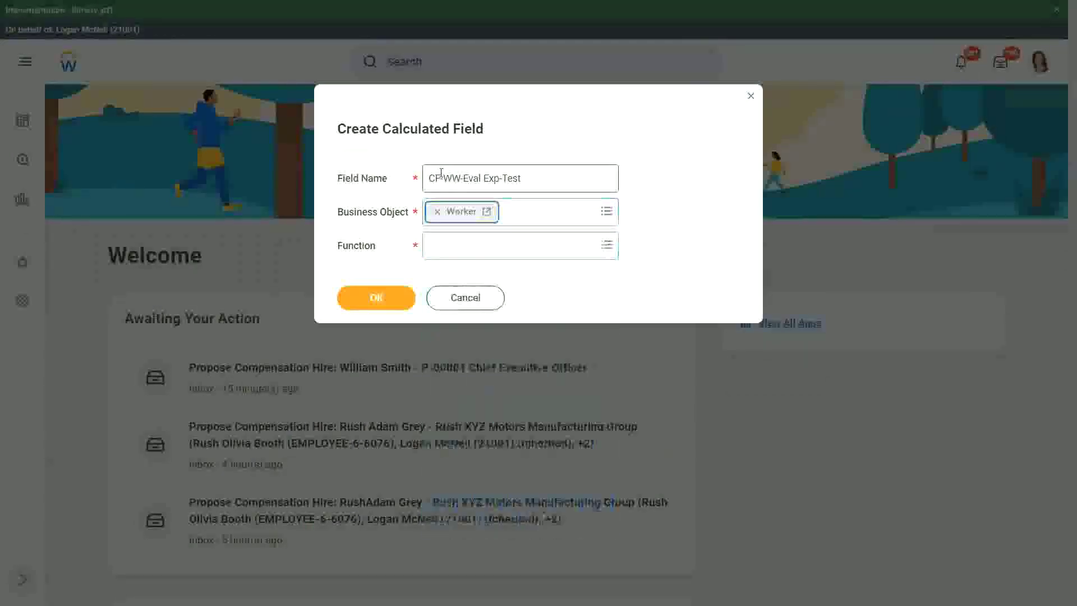
key("Tab")
type("eva")
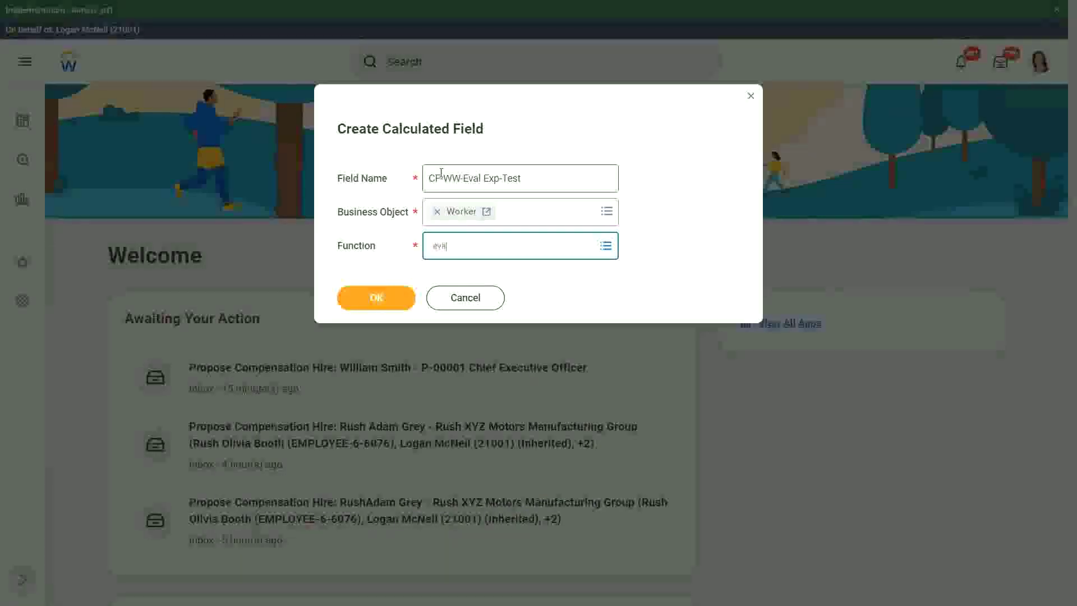
type("l exp")
key("Return")
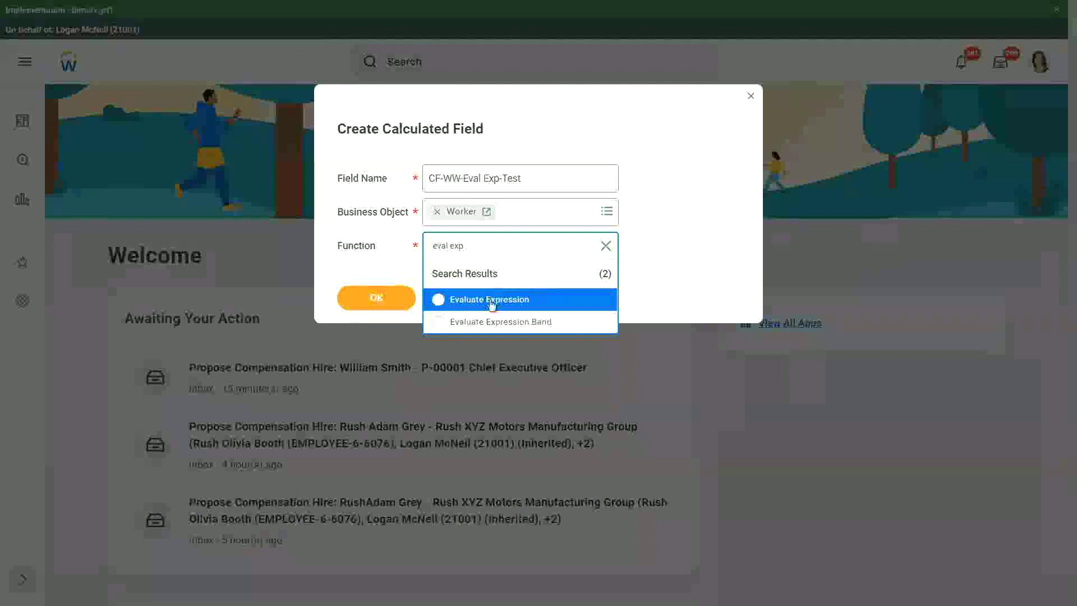
left_click(492, 300)
- Open the Evaluate Expression form and note the Condition column as 'Boolean or a T/F field'
left_click(380, 296)
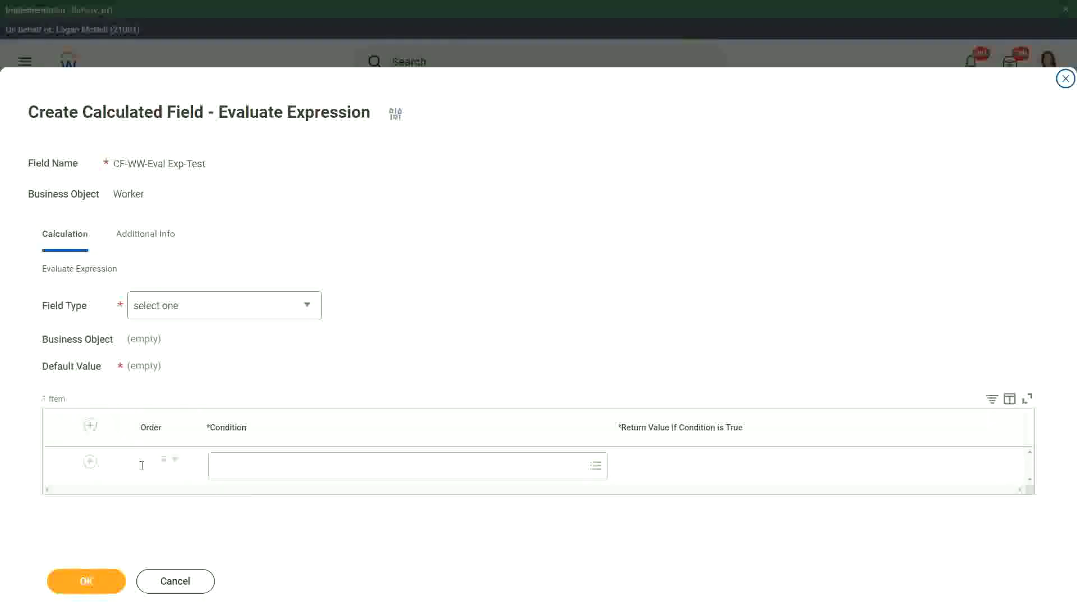
left_click(244, 466)
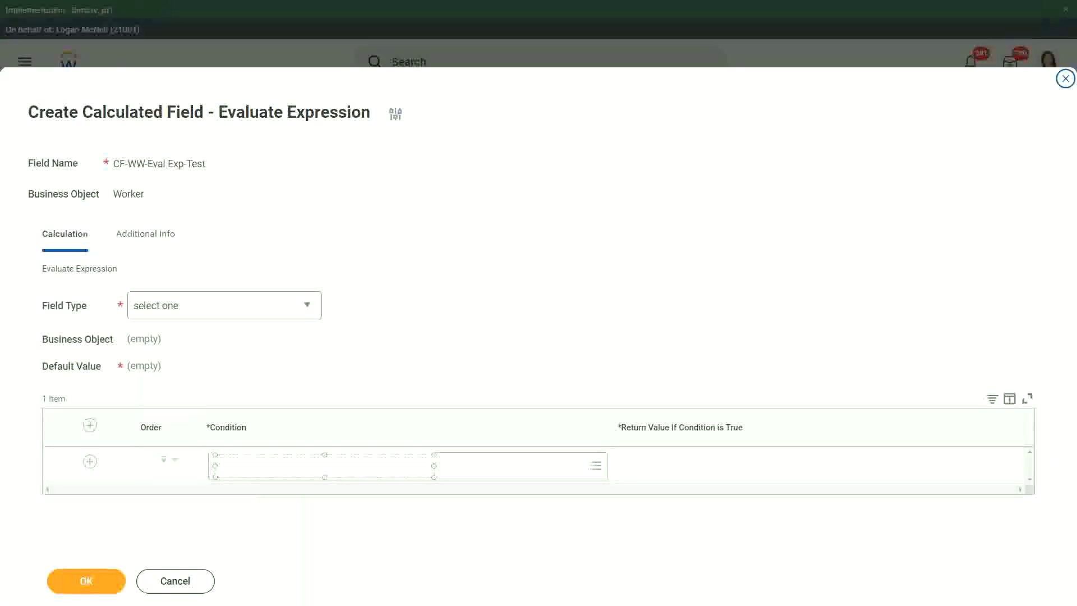
type("Boolean ")
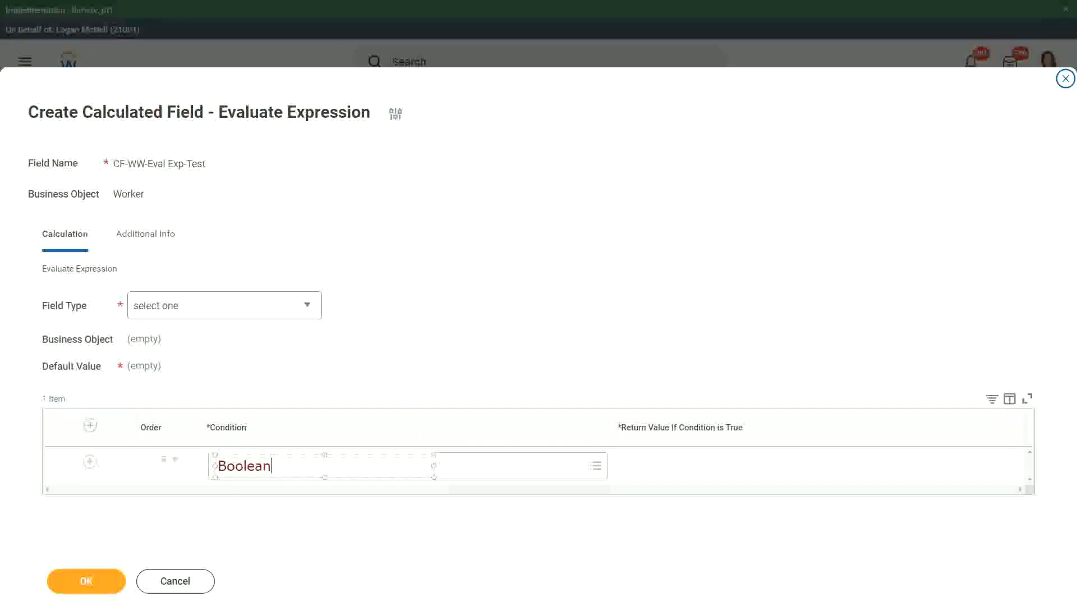
type("or a T")
type("/F field")
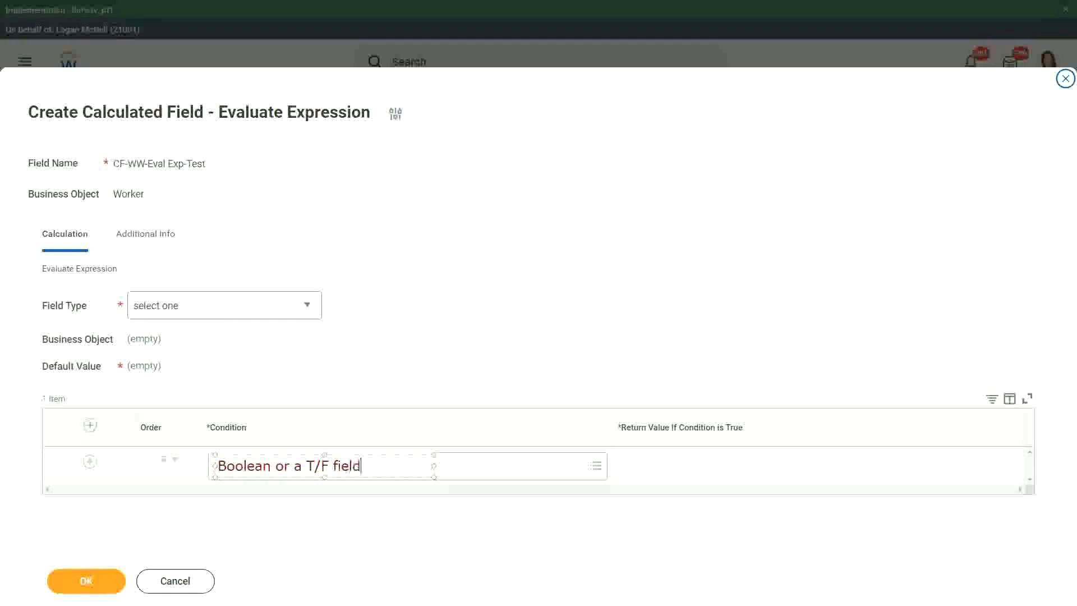
left_click(379, 351)
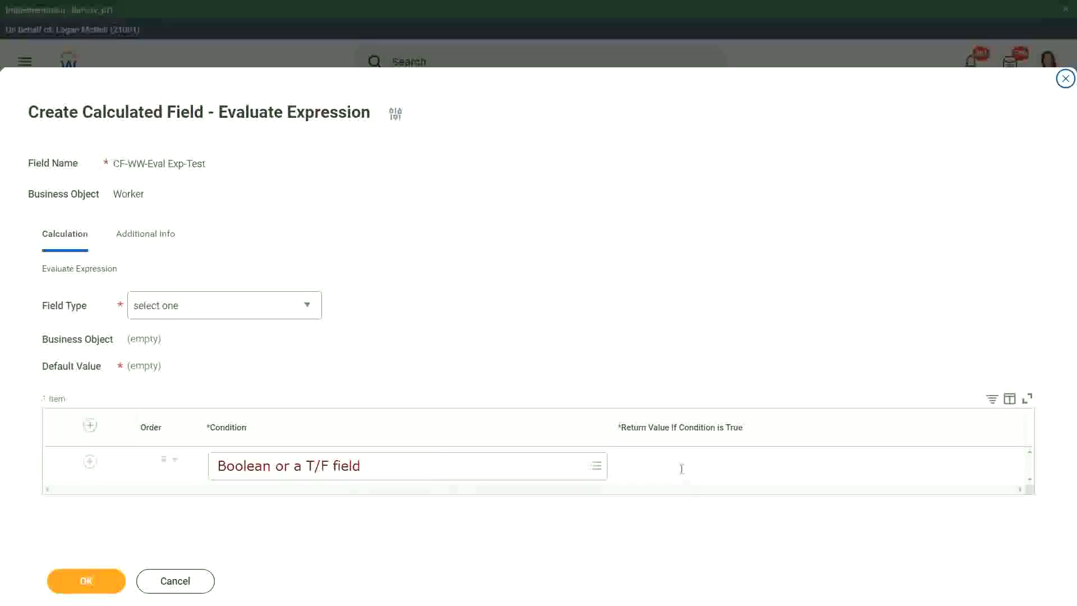
- Add a one-line 'Another Calc Field that gives the result' note to the Return Value column
left_click(622, 467)
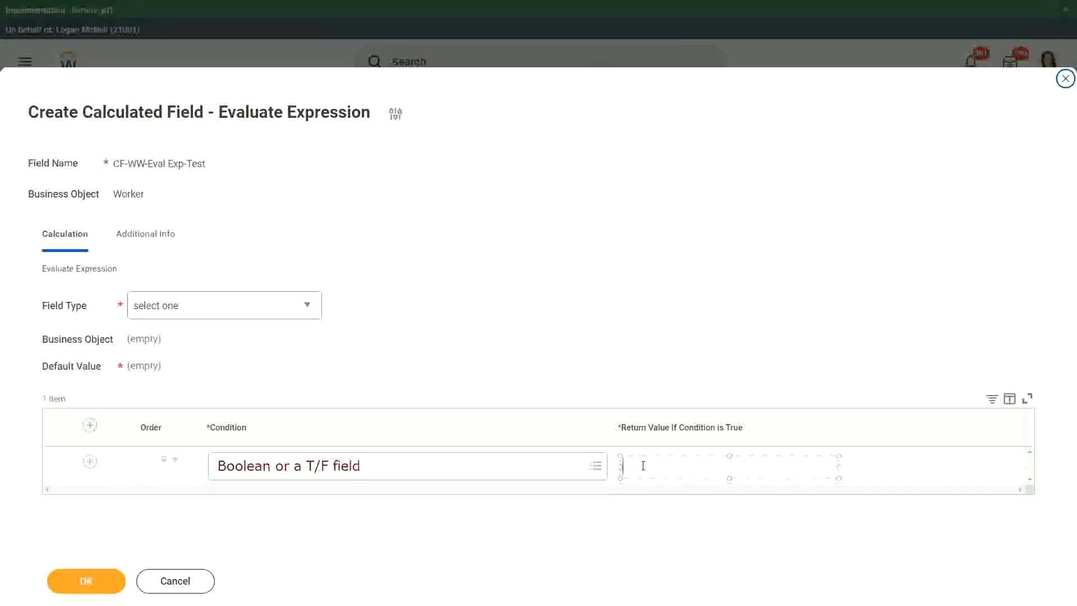
type("An")
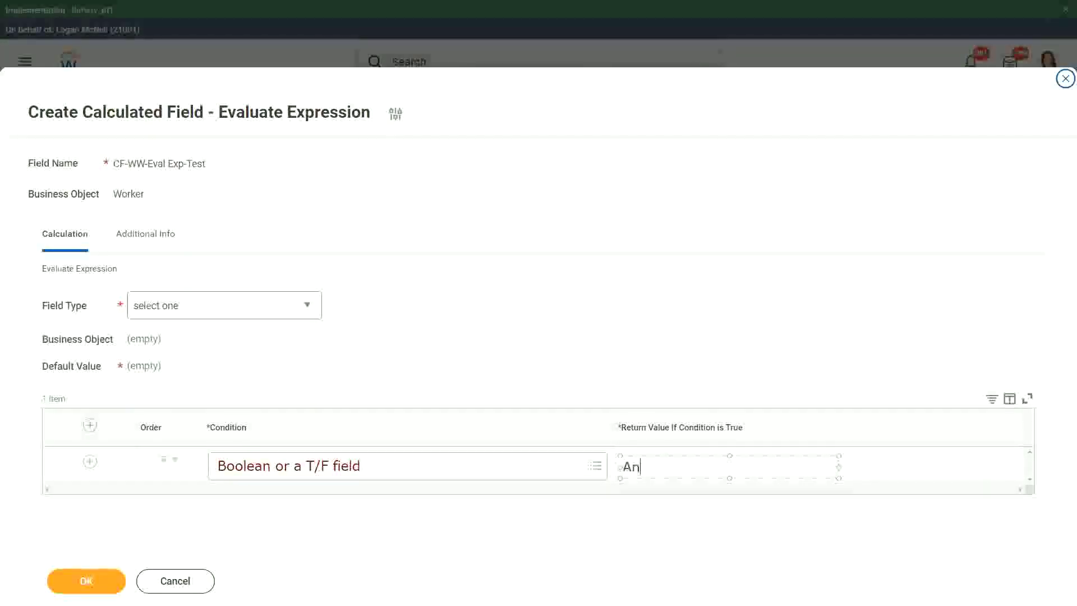
type("other Calc")
type(" Field that")
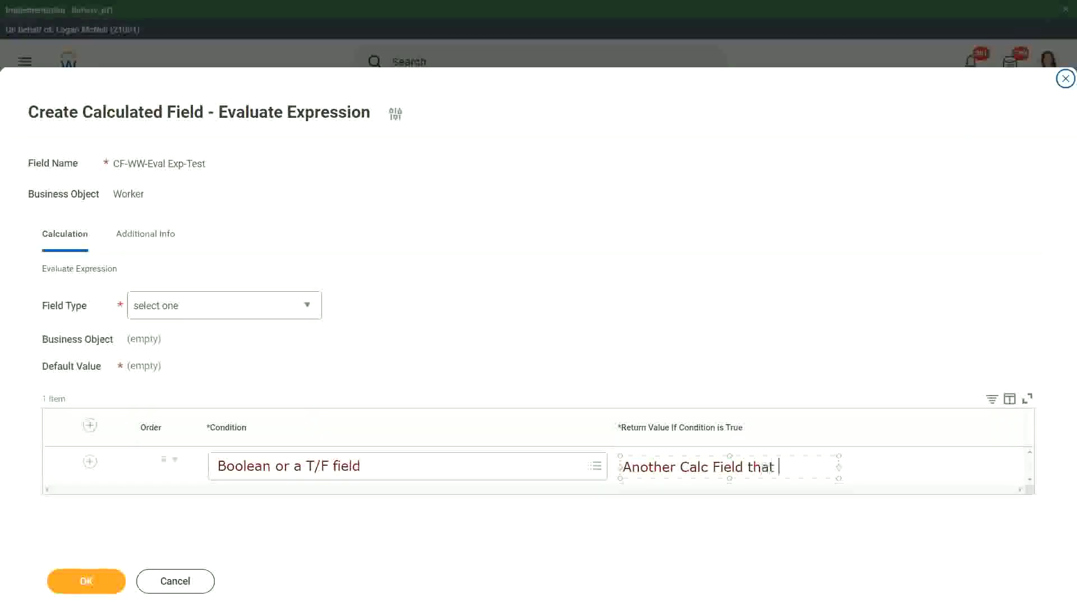
type(" gives the resul")
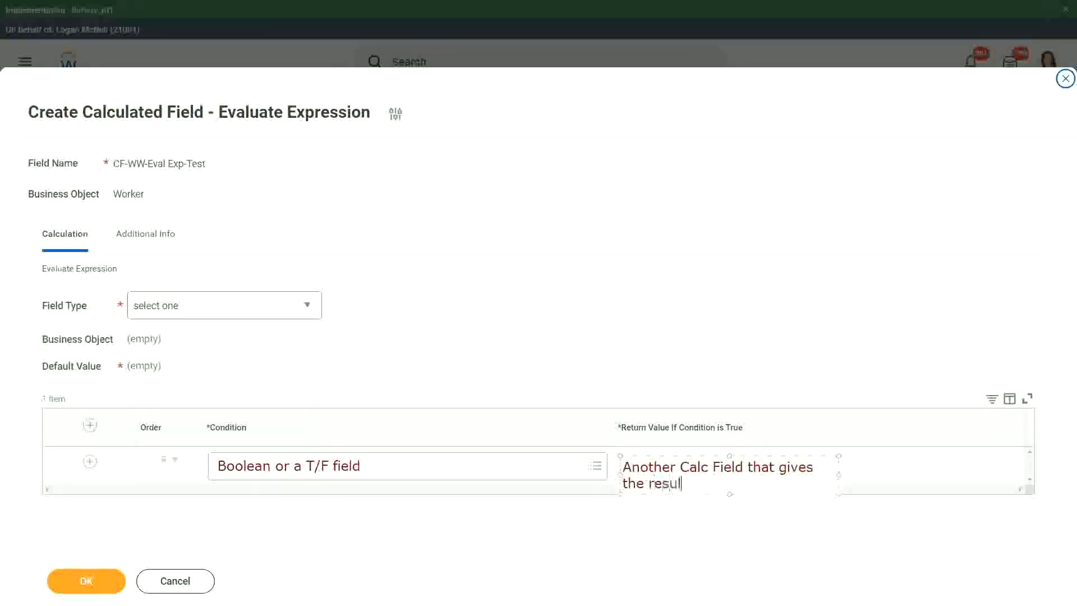
type("t")
left_click_drag(839, 474, 949, 465)
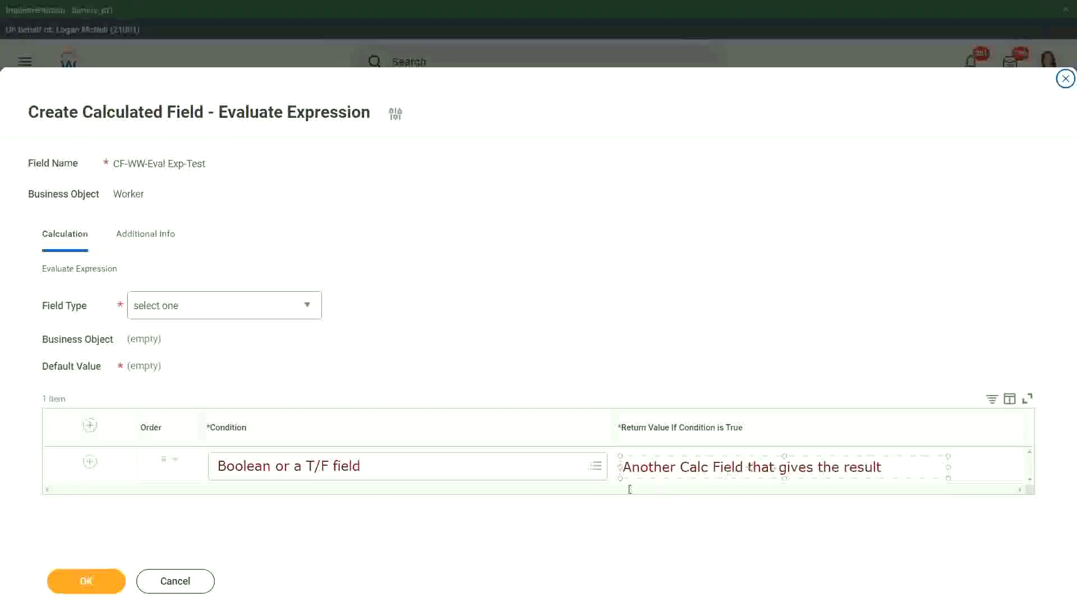
left_click(602, 521)
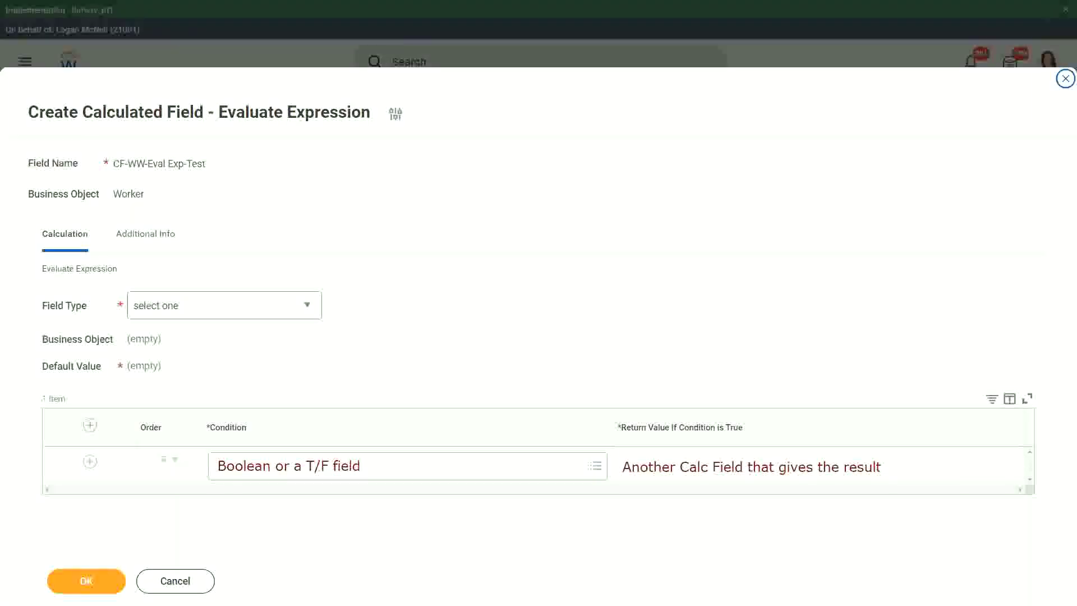
- Discard the stray note and choose Text as the Field Type
left_click(311, 305)
key("Escape")
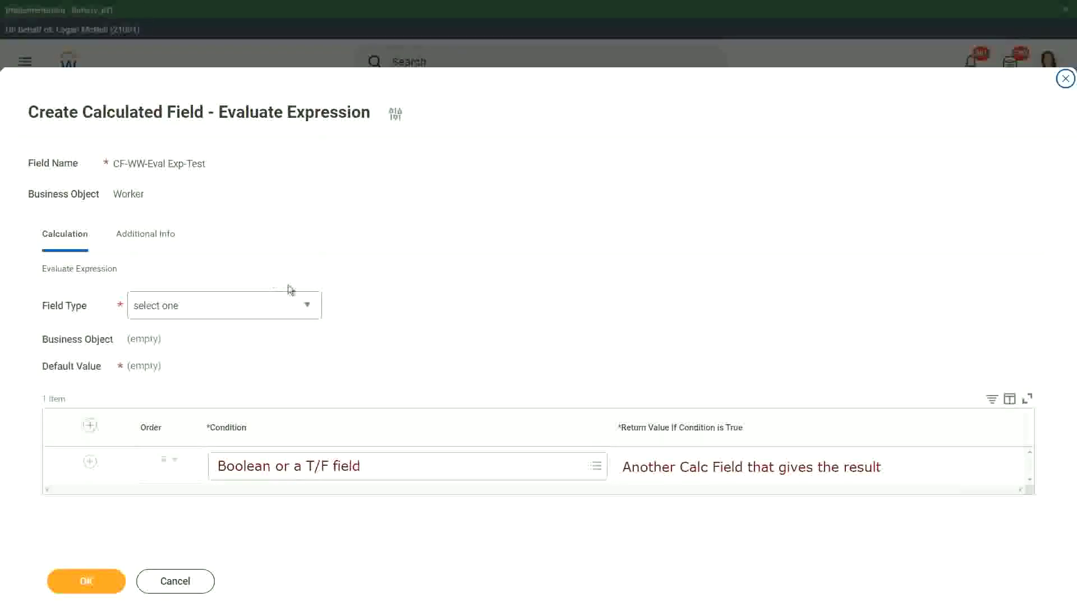
left_click(309, 307)
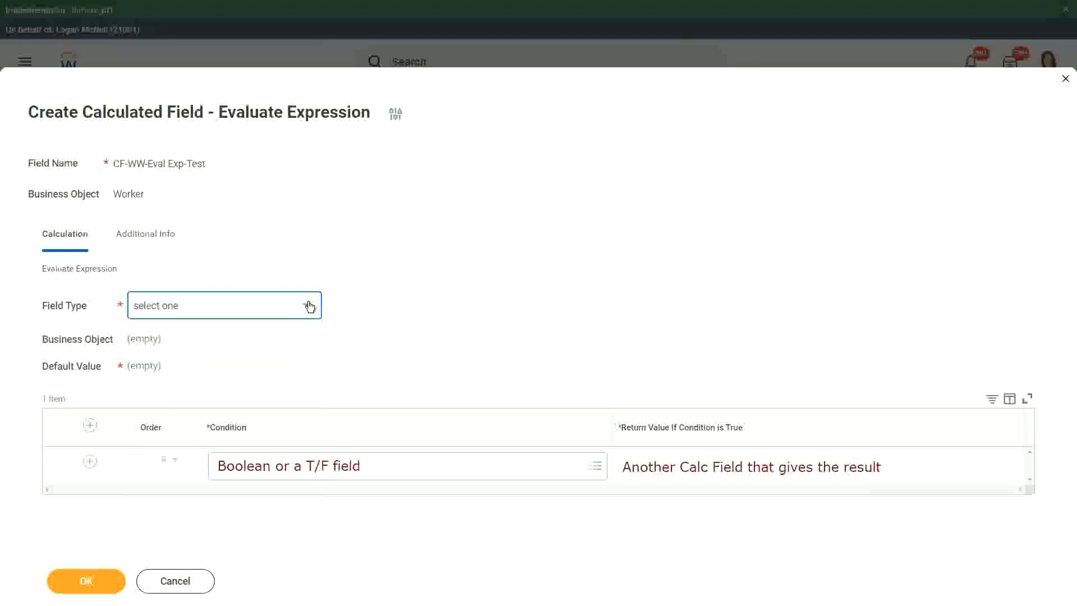
left_click(310, 306)
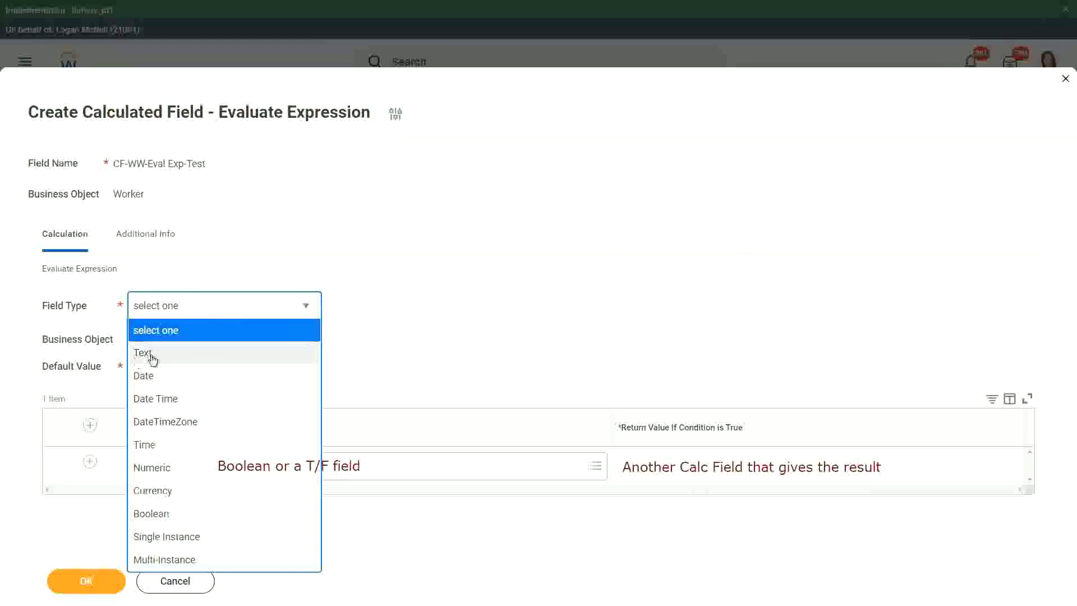
left_click(147, 347)
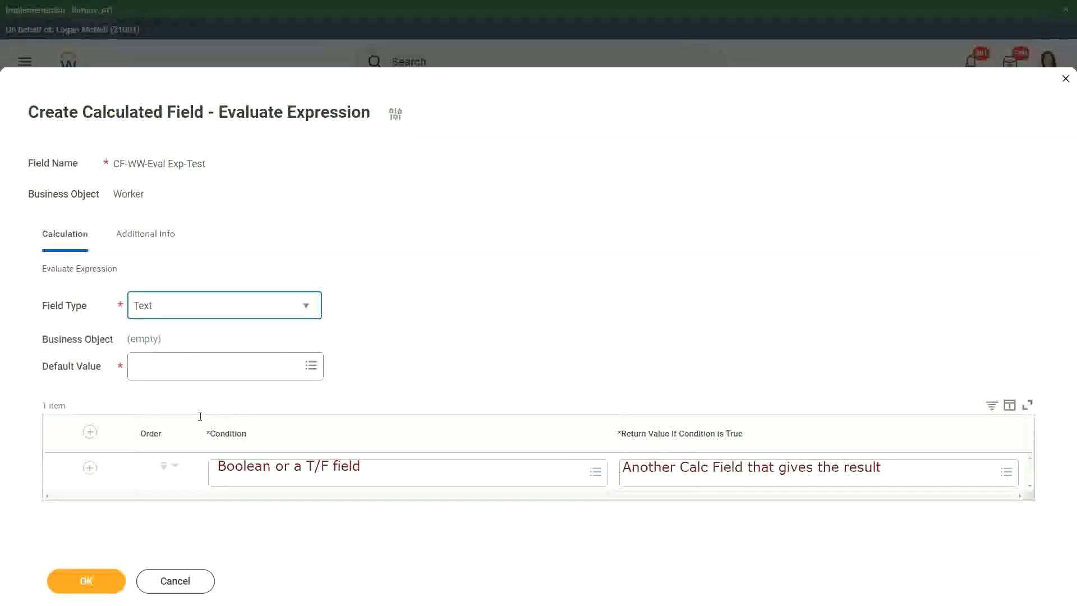
- Add the note 'Some Default Value' to the Default Value field
left_click(145, 366)
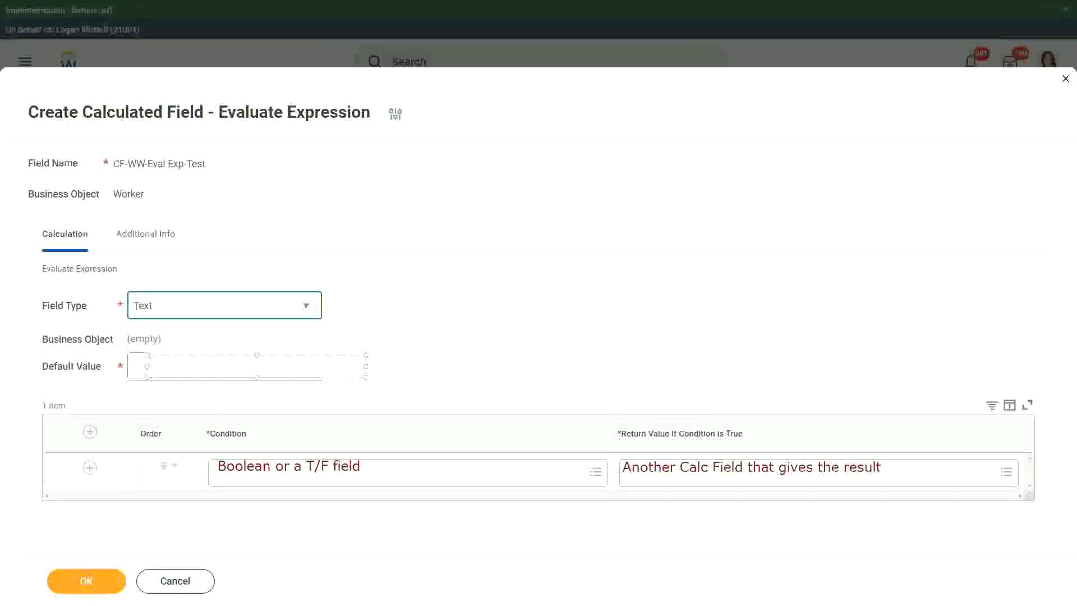
type("Some Defa")
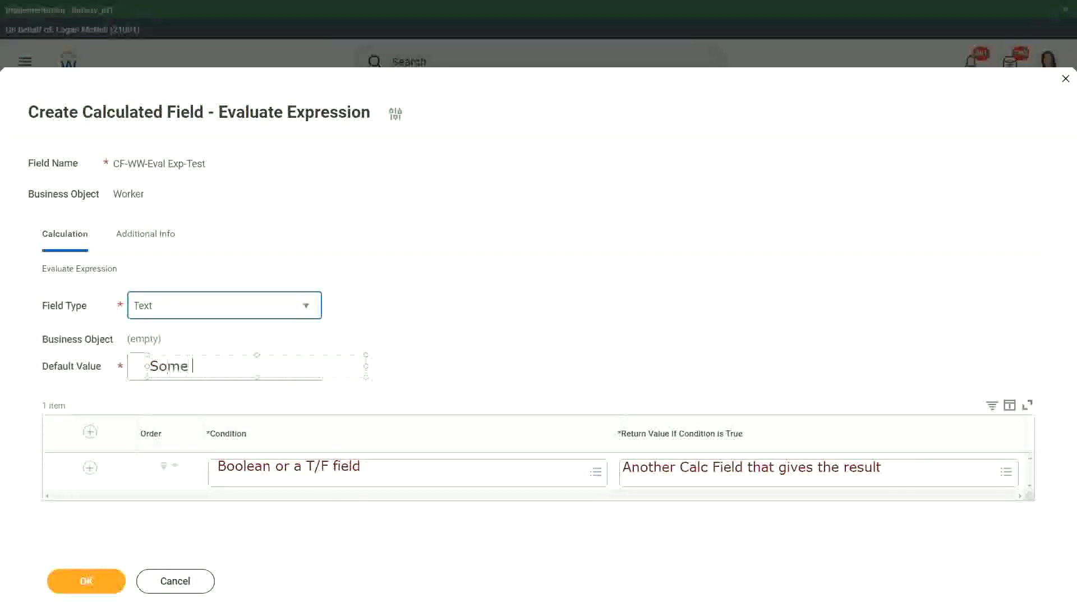
type("ult Value")
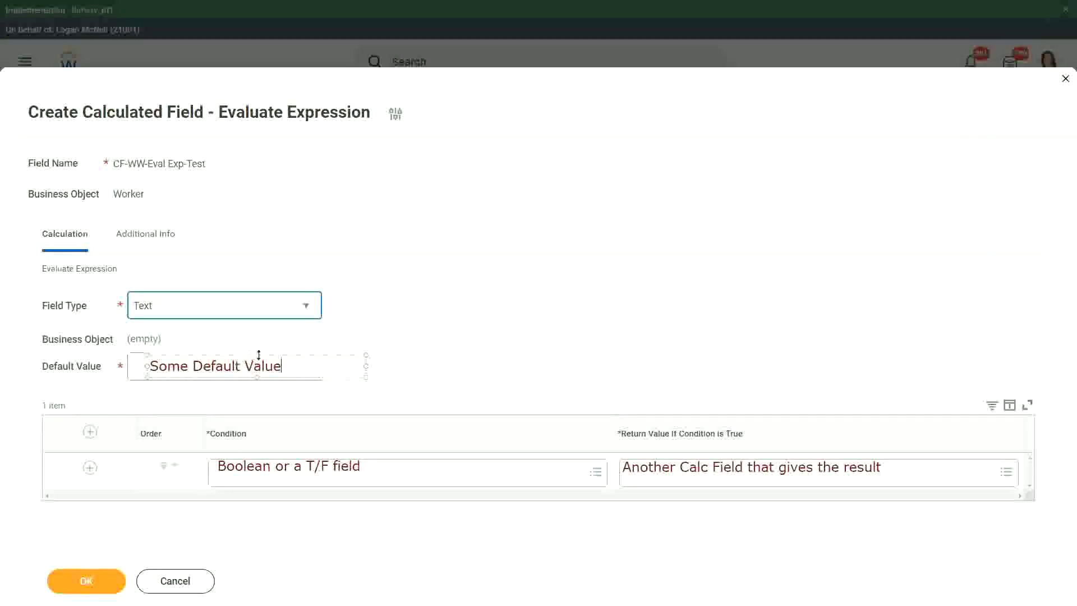
left_click(445, 356)
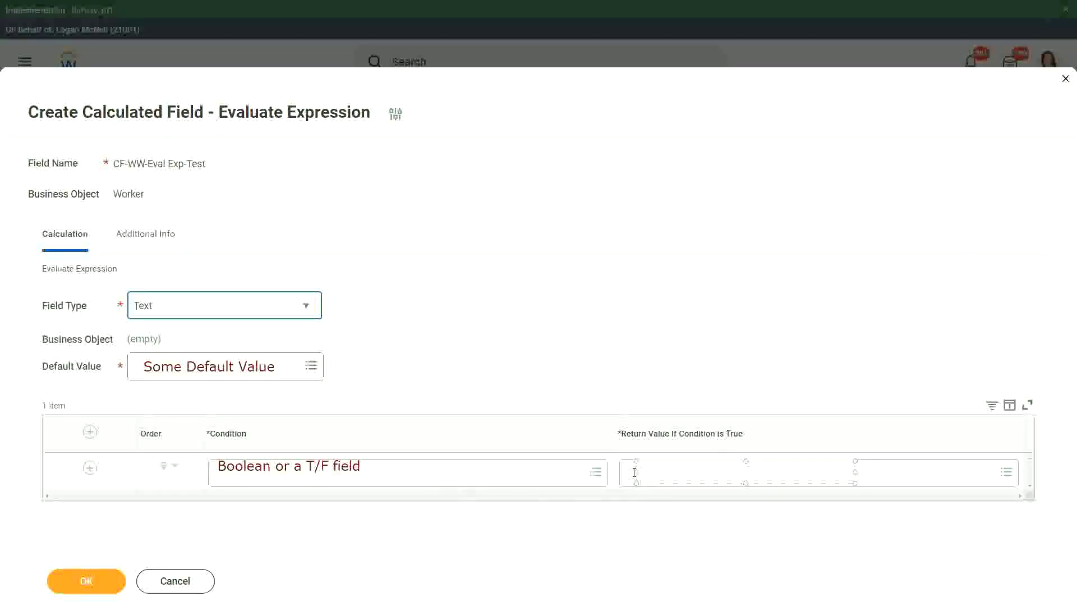
type("Ty")
type("pe in the ")
type("value that ")
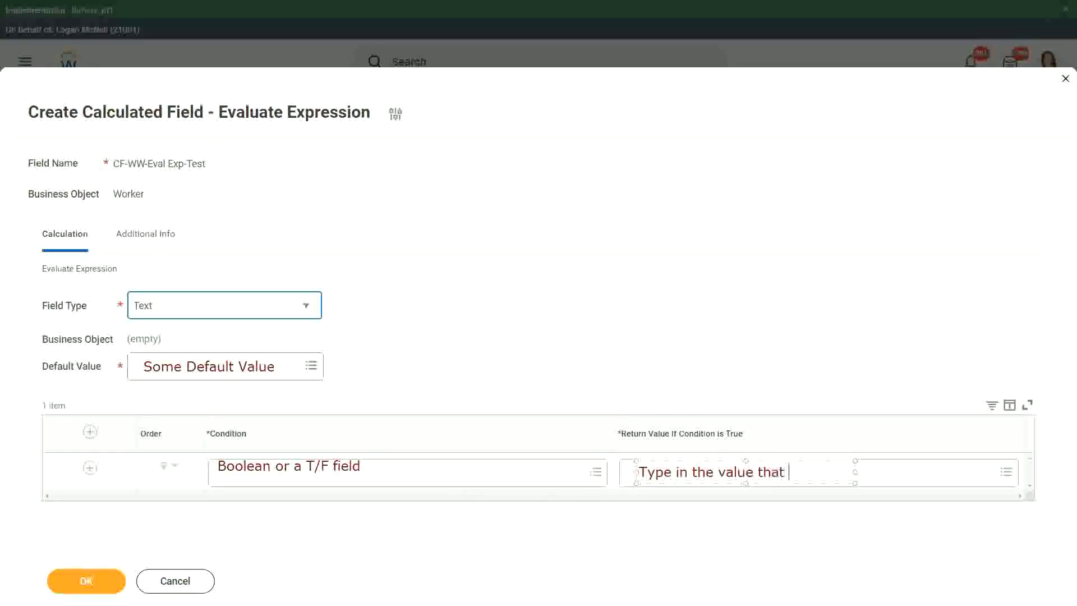
type("you want in")
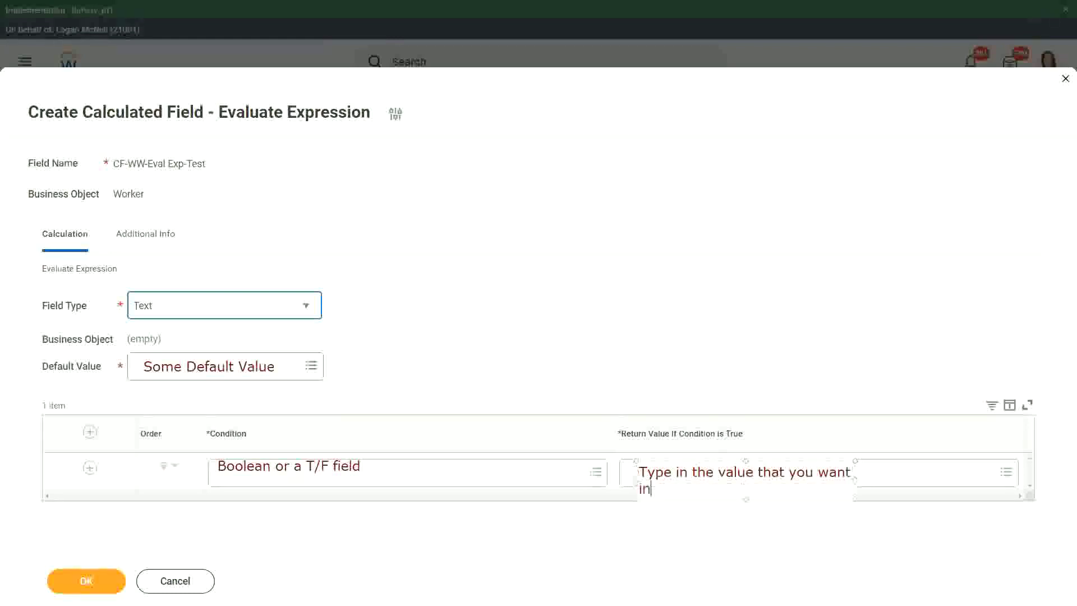
type(" the outp")
type("ut")
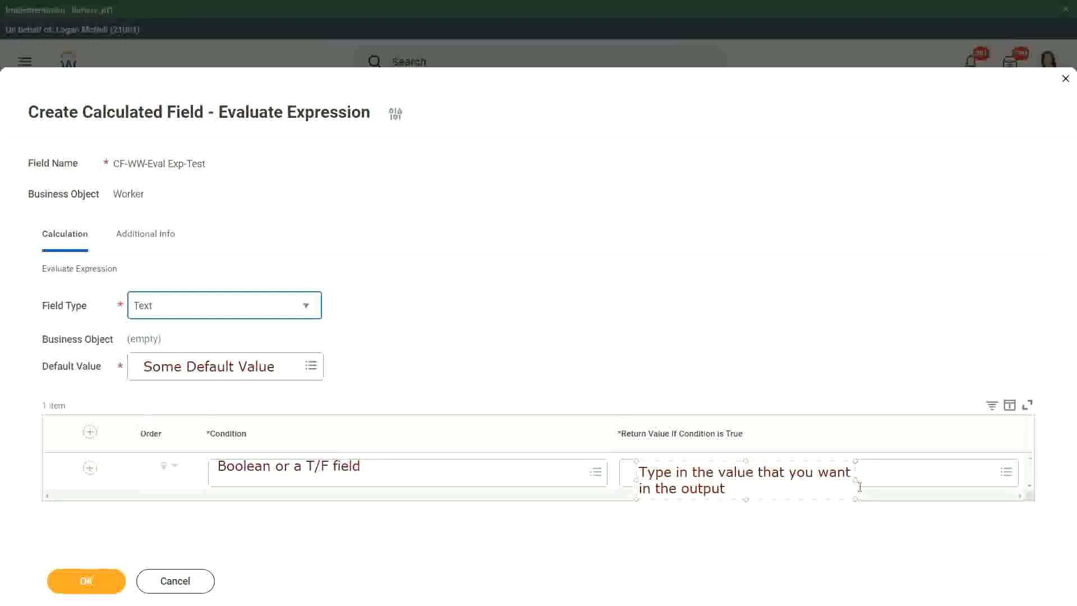
- Widen the 'Type in the value that you want in the output' note to one line
left_click_drag(856, 481, 973, 463)
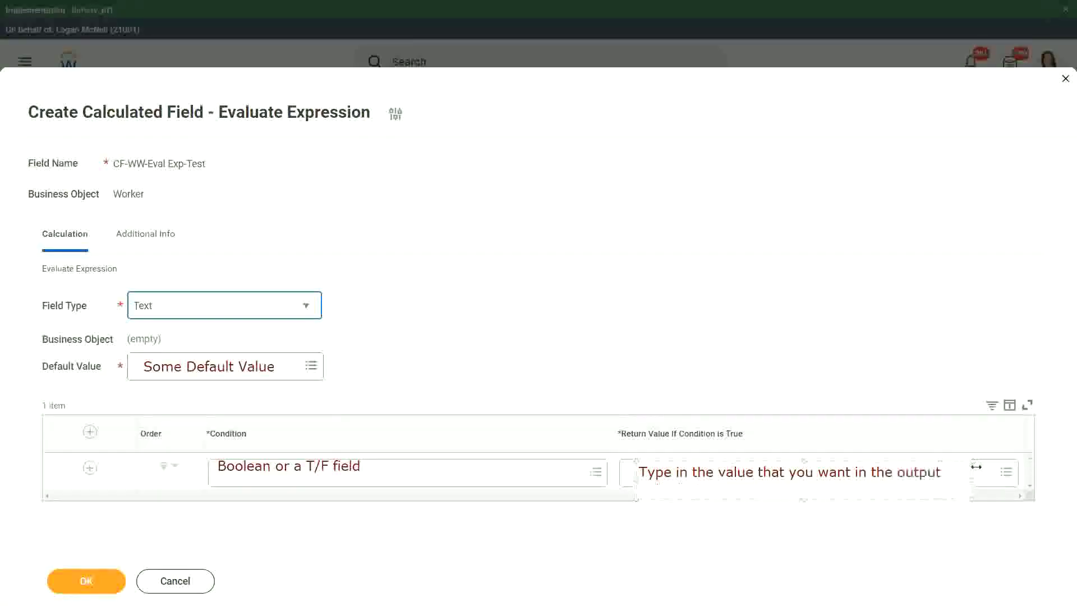
left_click(863, 357)
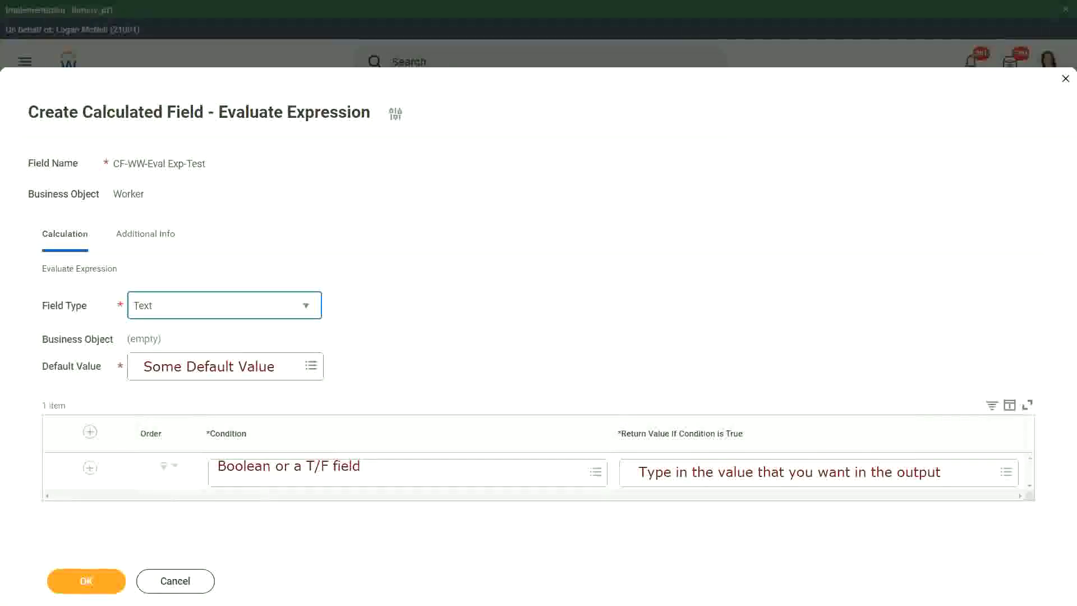
- Cancel the calculated field form and discard its changes
left_click(178, 584)
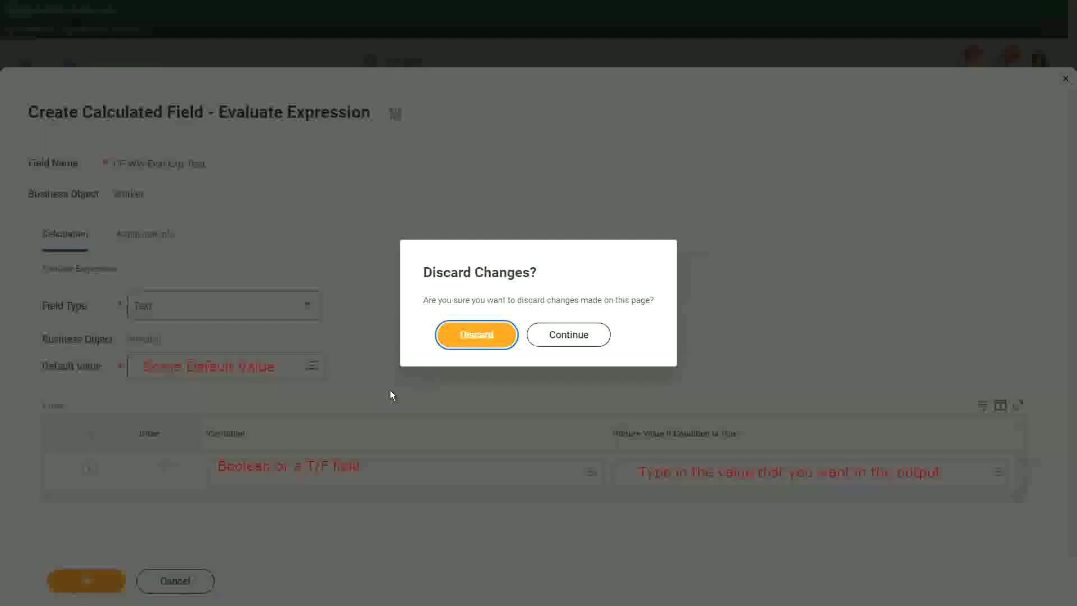
left_click(482, 336)
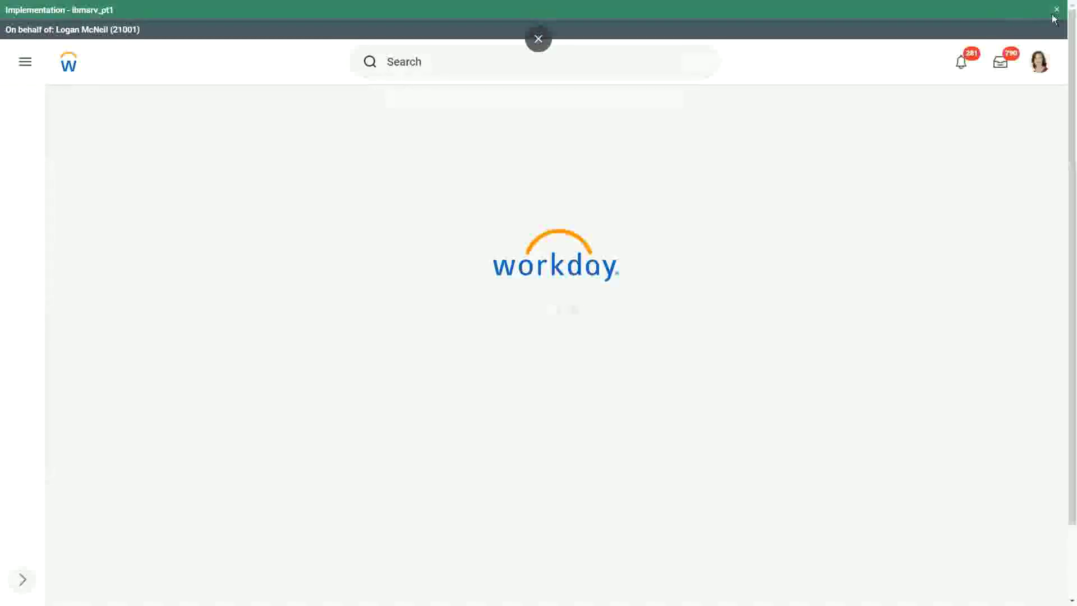
- Close the Implementation banner and switch the home page to full screen
left_click(1059, 16)
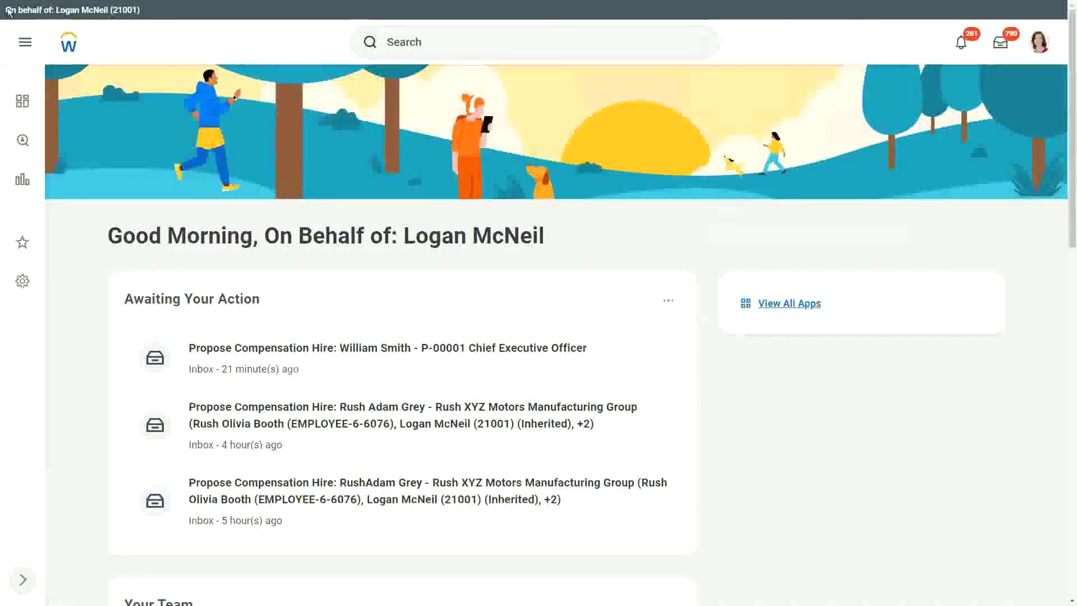
key("F11")
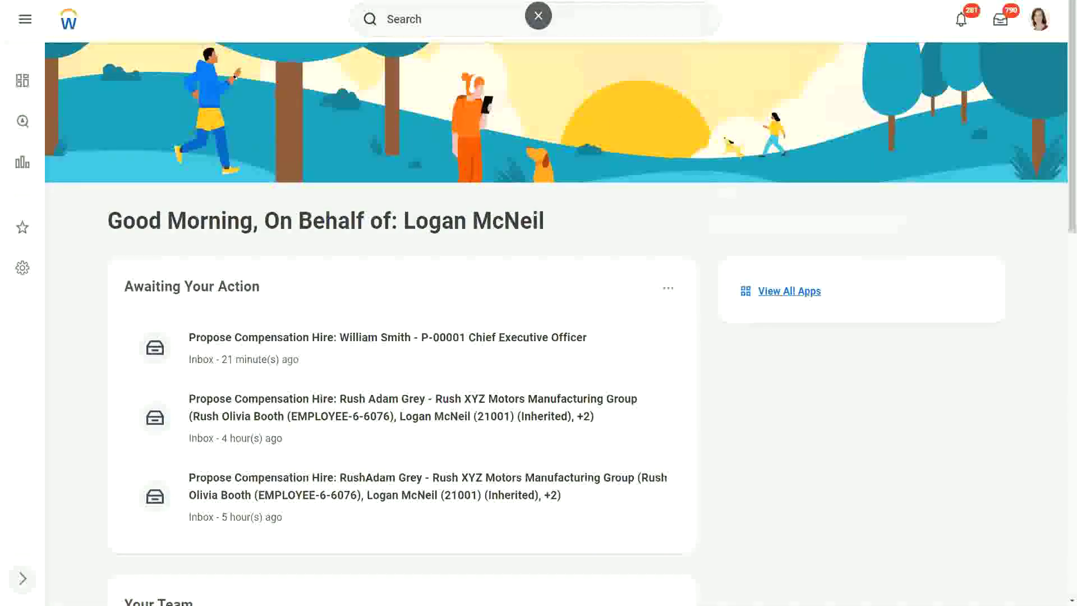